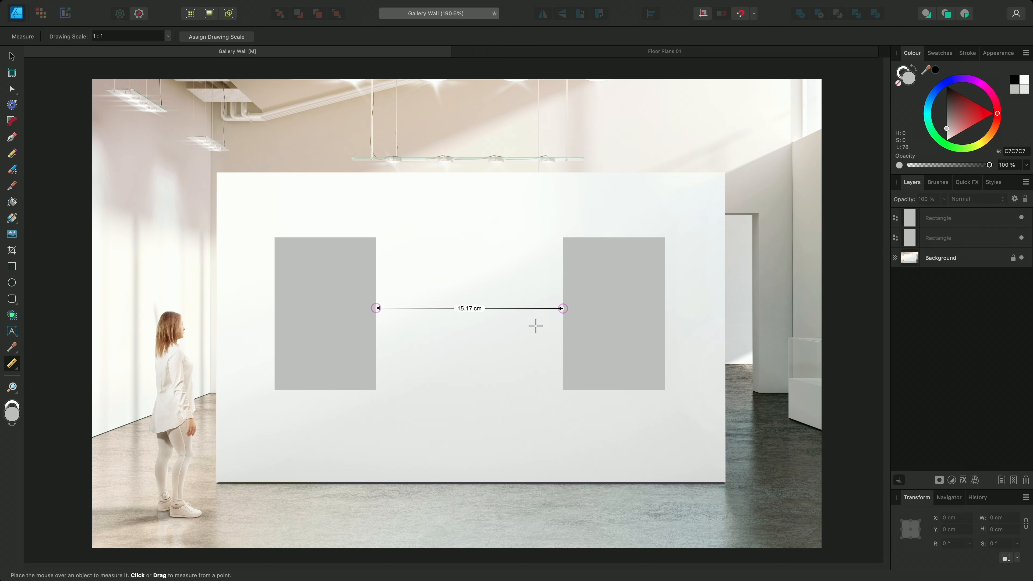
# Measure the gap between the two grey rectangles, extend the measurement to the second rectangle's far edge, and clear it
pyautogui.moveTo(375, 336); pyautogui.dragTo(562, 335)
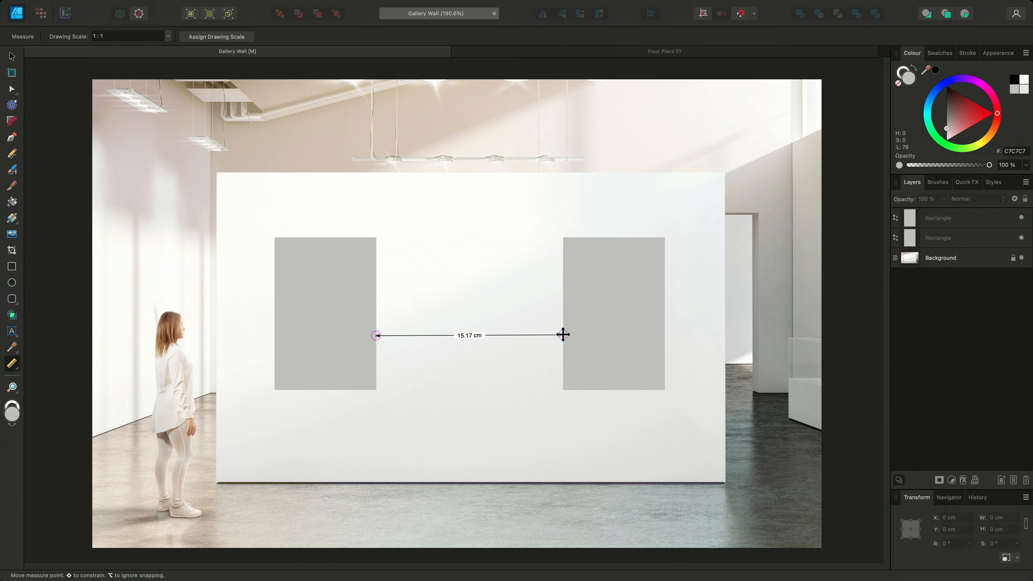
pyautogui.moveTo(562, 334); pyautogui.dragTo(663, 335)
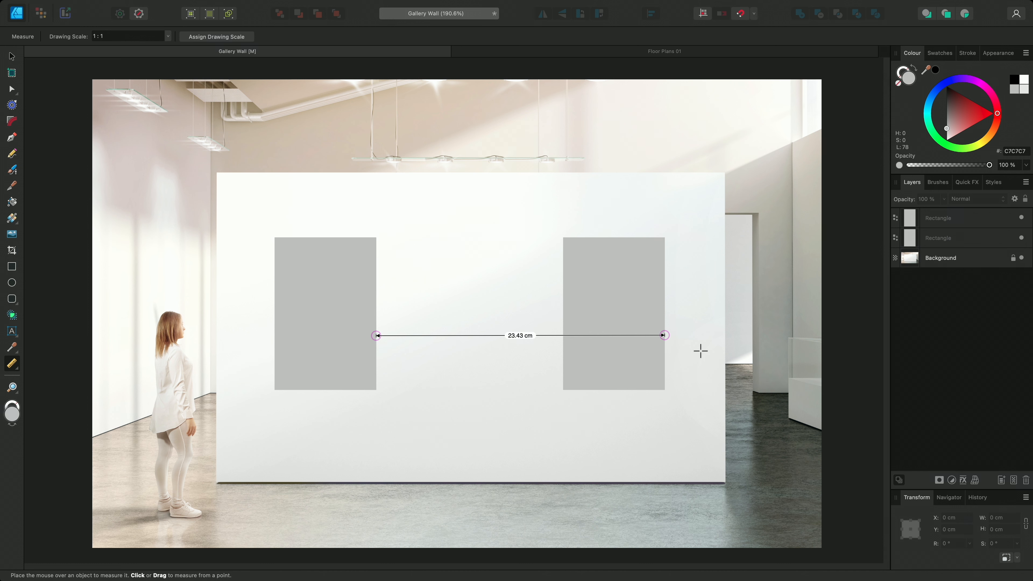
pyautogui.press('Escape')
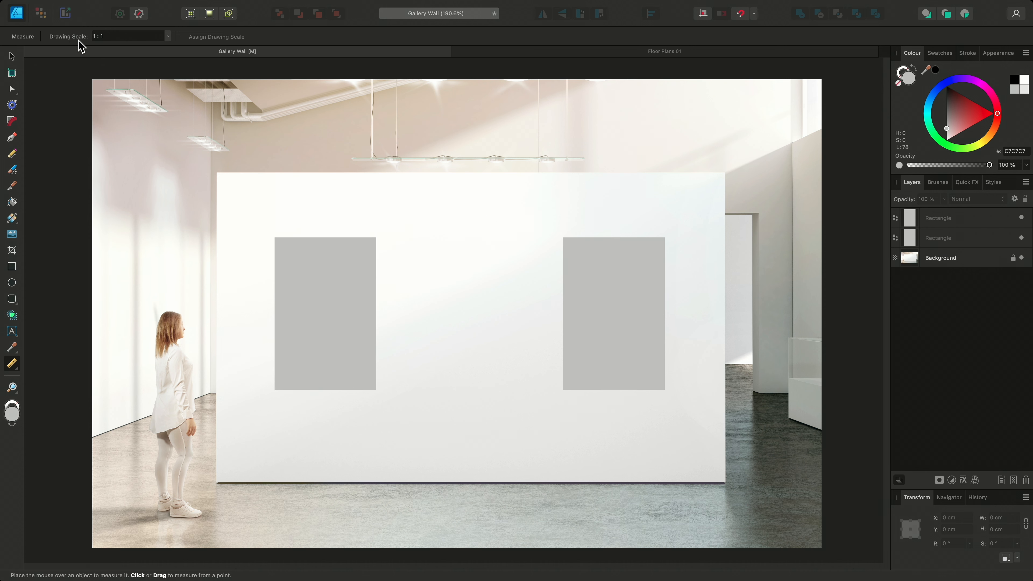
# Assign a drawing scale that makes the white wall's full width read 5 m, and measure the wall's height
pyautogui.click(167, 36)
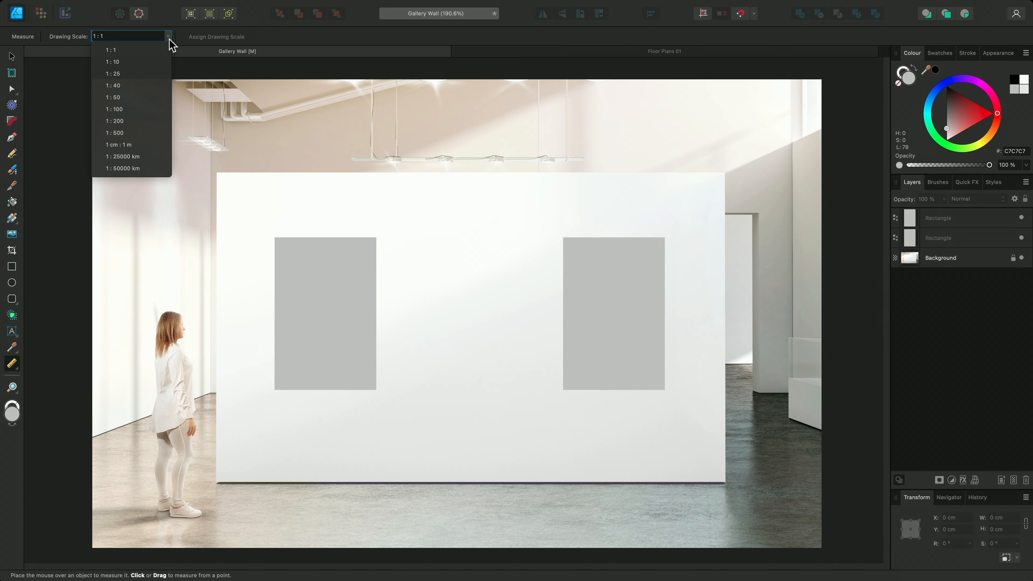
pyautogui.click(168, 38)
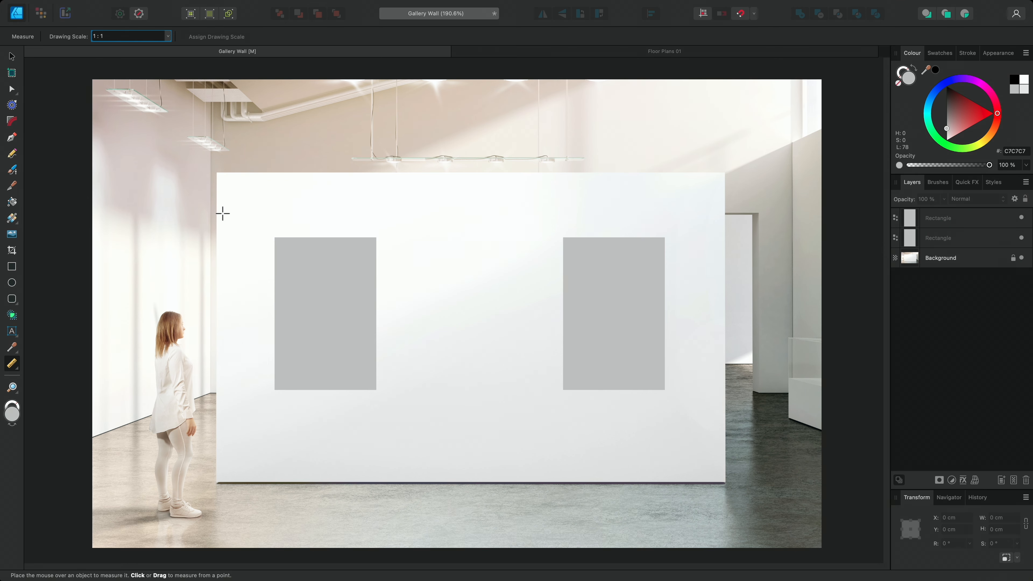
pyautogui.moveTo(217, 218)
pyautogui.mouseDown()
pyautogui.moveTo(581, 203)
pyautogui.moveTo(726, 219)
pyautogui.mouseUp()
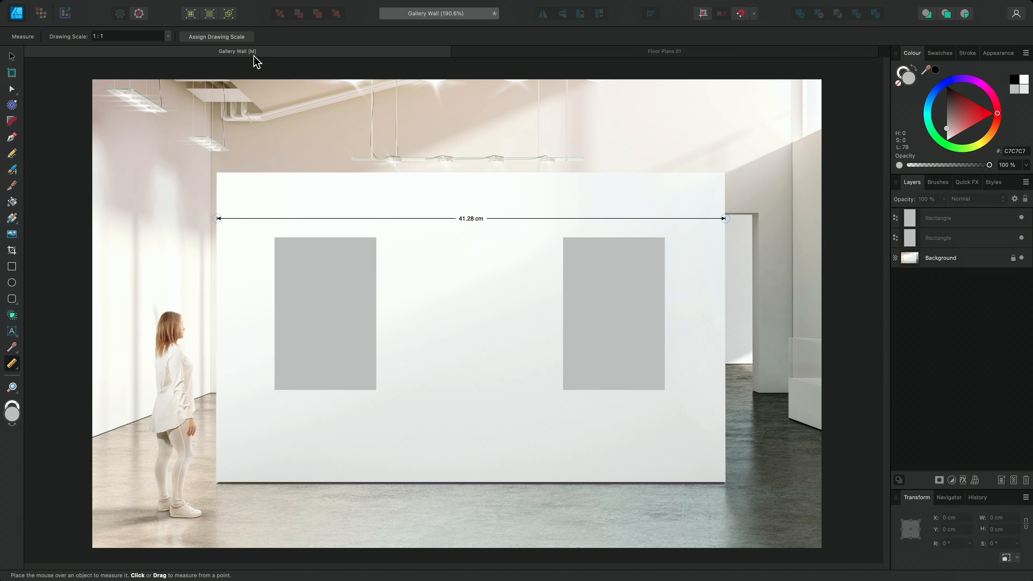
pyautogui.click(246, 38)
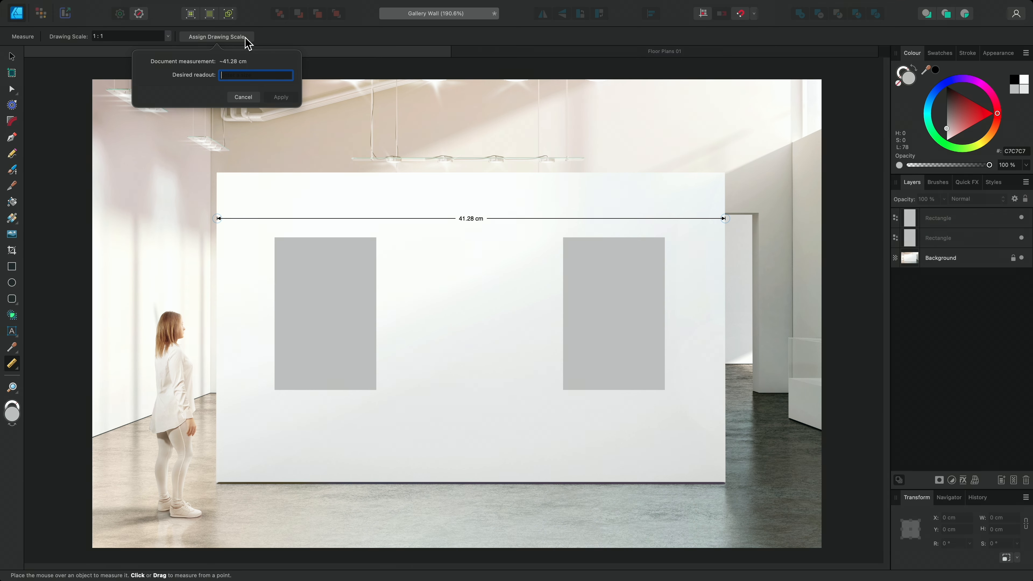
pyautogui.write('5m')
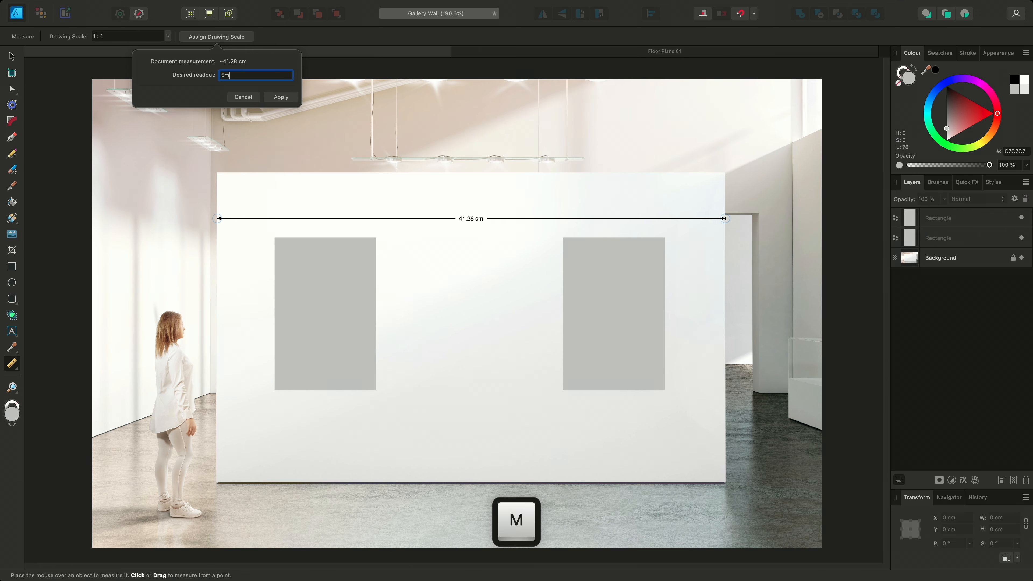
pyautogui.press('Return')
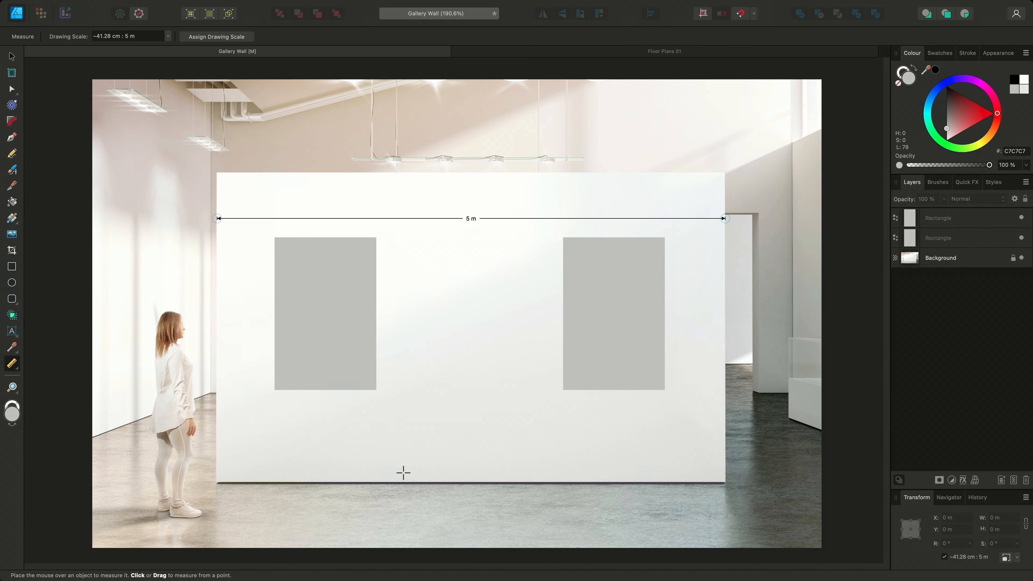
pyautogui.moveTo(407, 483); pyautogui.dragTo(408, 172)
pyautogui.press('shift')
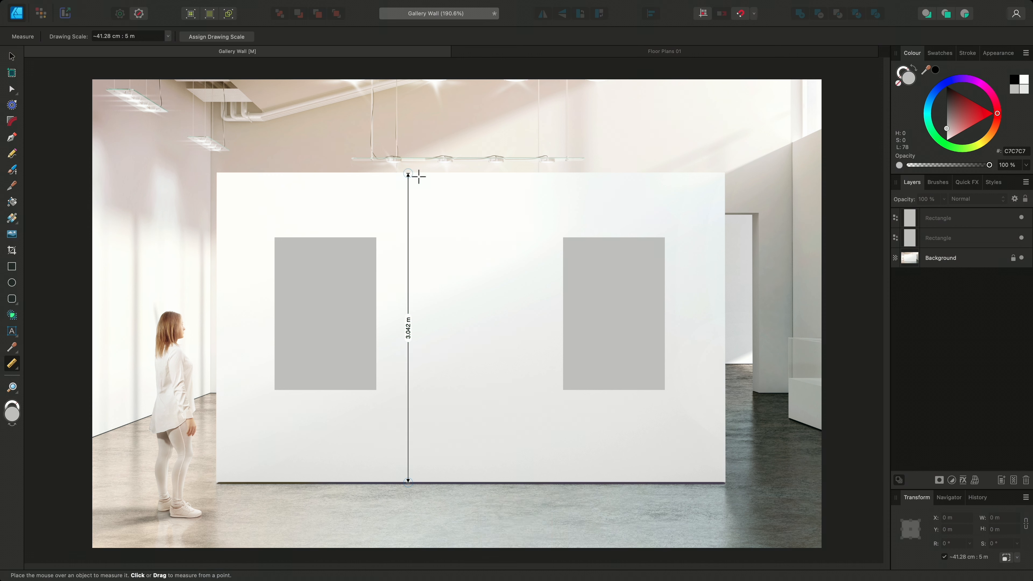
# Create two rectangles 50 cm wide and 150 cm high on the wall, staggered between the existing grey rectangles
pyautogui.click(11, 268)
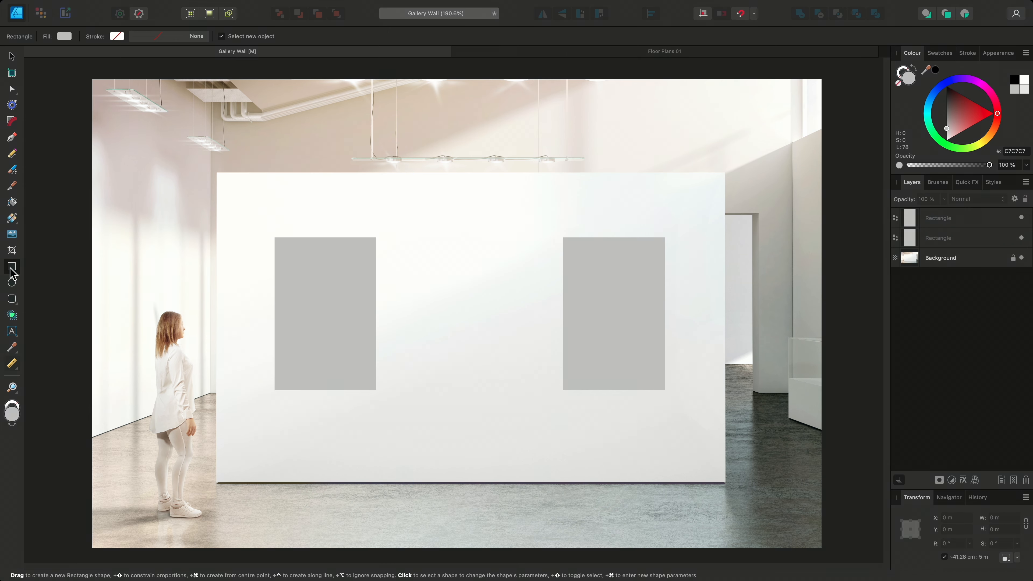
pyautogui.press('super')
pyautogui.keyDown('super'); pyautogui.click(401, 206); pyautogui.keyUp('super')
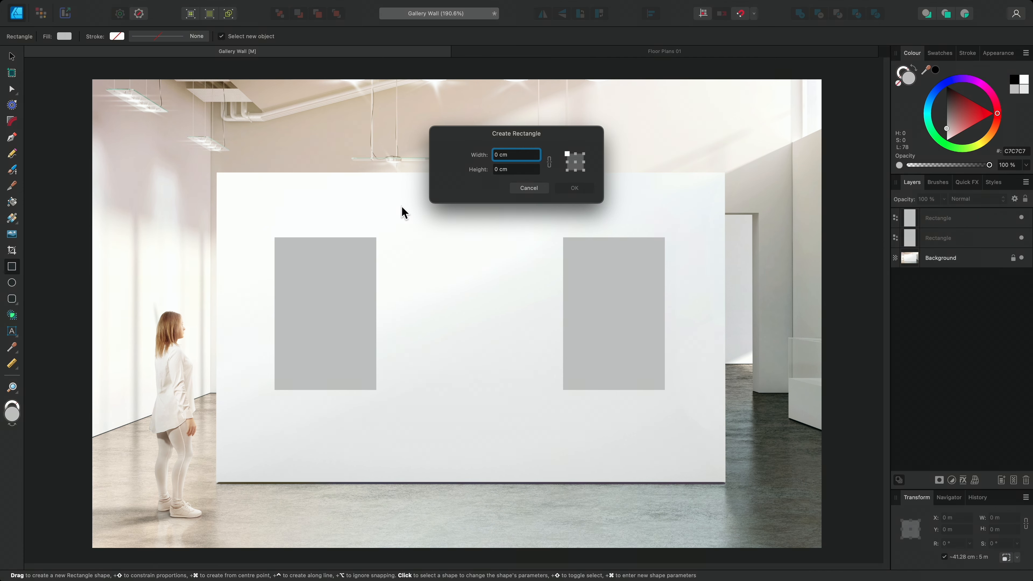
pyautogui.write('50')
pyautogui.press('Tab')
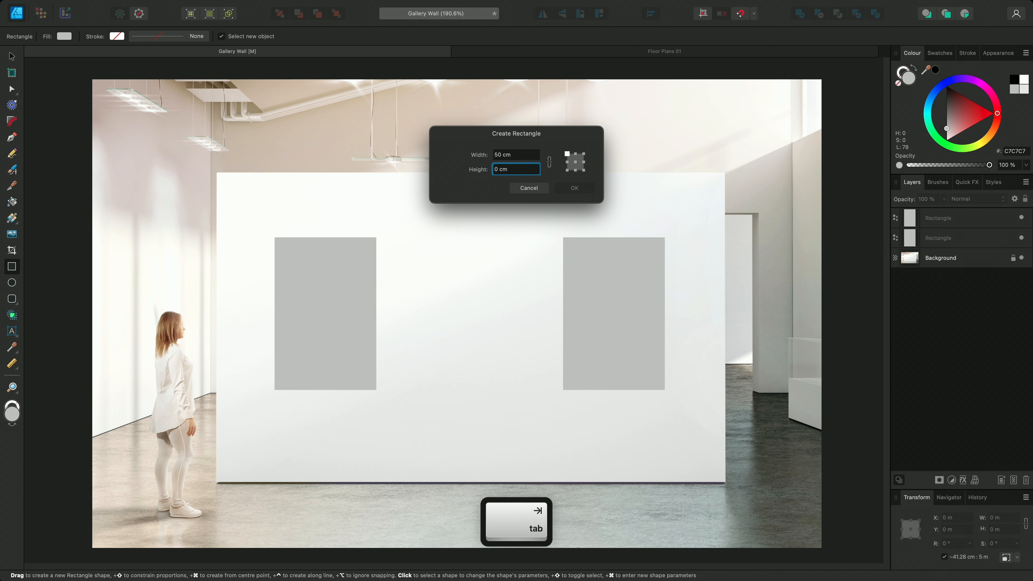
pyautogui.write('150')
pyautogui.press('Return')
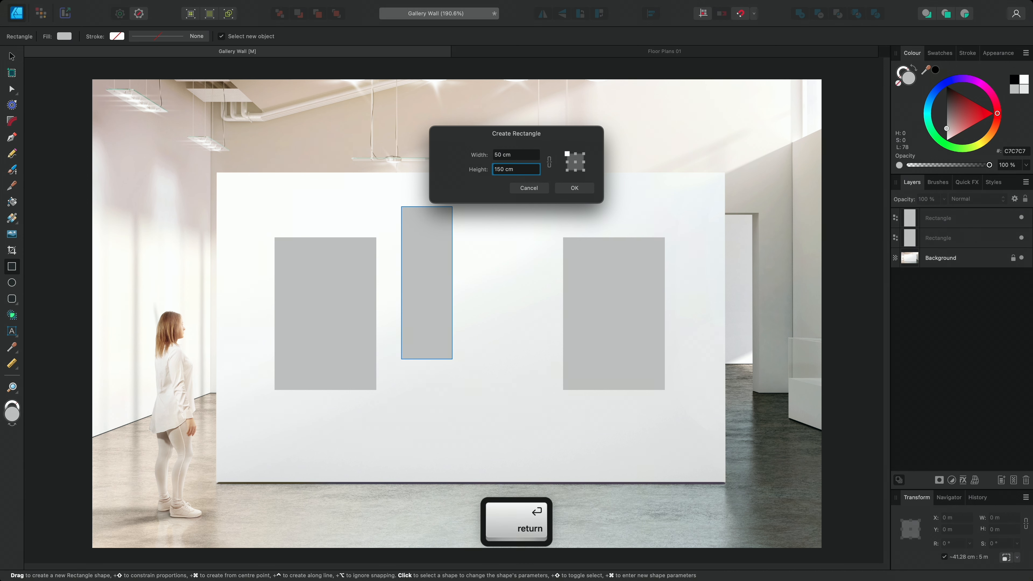
pyautogui.keyDown('super'); pyautogui.click(491, 270); pyautogui.keyUp('super')
pyautogui.press('Return')
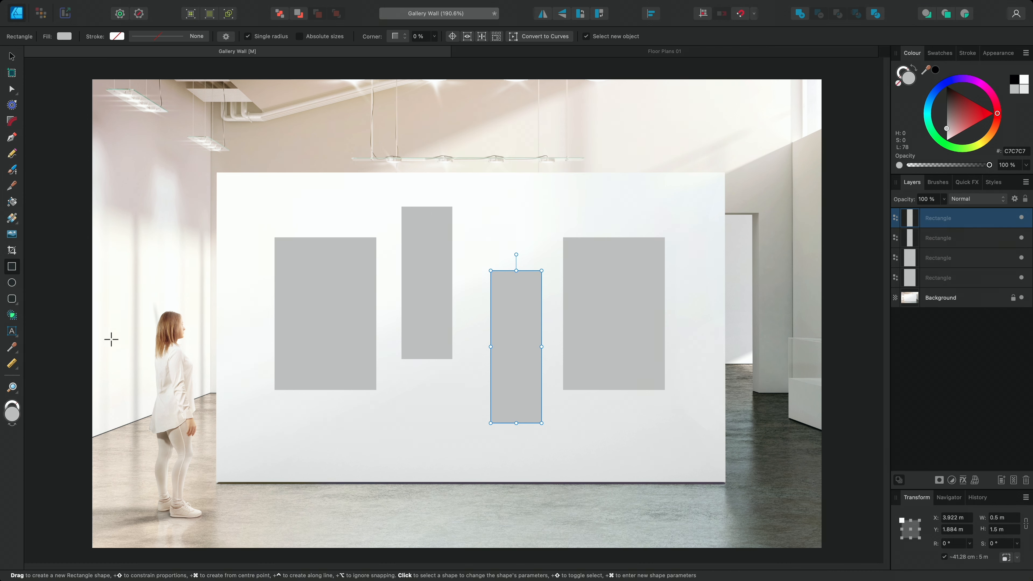
# Measure horizontally from the left large rectangle's inner edge to the near edge of the lower narrow rectangle
pyautogui.click(19, 362)
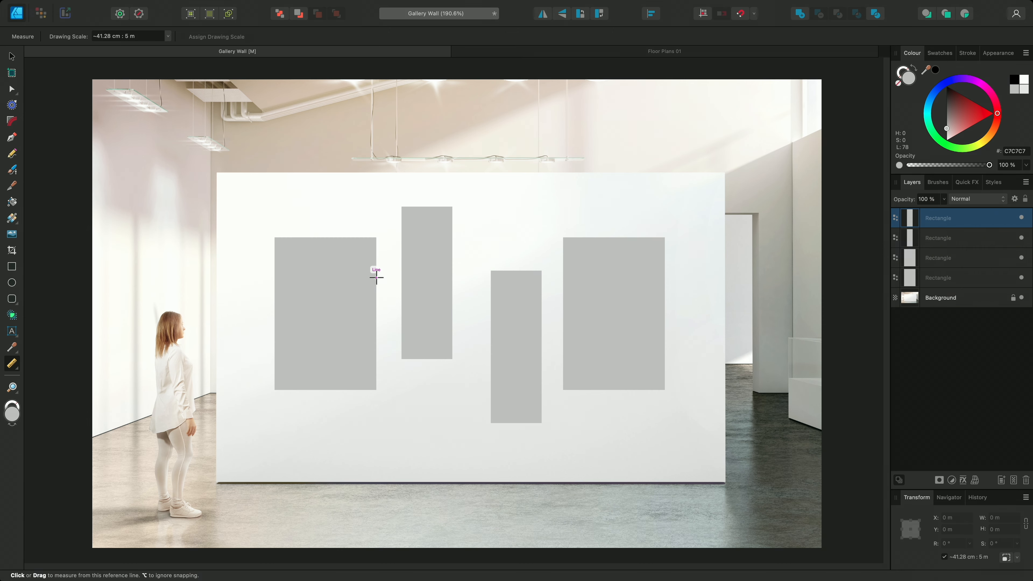
pyautogui.moveTo(376, 277)
pyautogui.mouseDown()
pyautogui.moveTo(468, 278)
pyautogui.moveTo(469, 243)
pyautogui.moveTo(402, 194)
pyautogui.moveTo(316, 215)
pyautogui.moveTo(297, 311)
pyautogui.moveTo(383, 351)
pyautogui.moveTo(473, 279)
pyautogui.mouseUp()
pyautogui.press('shift')
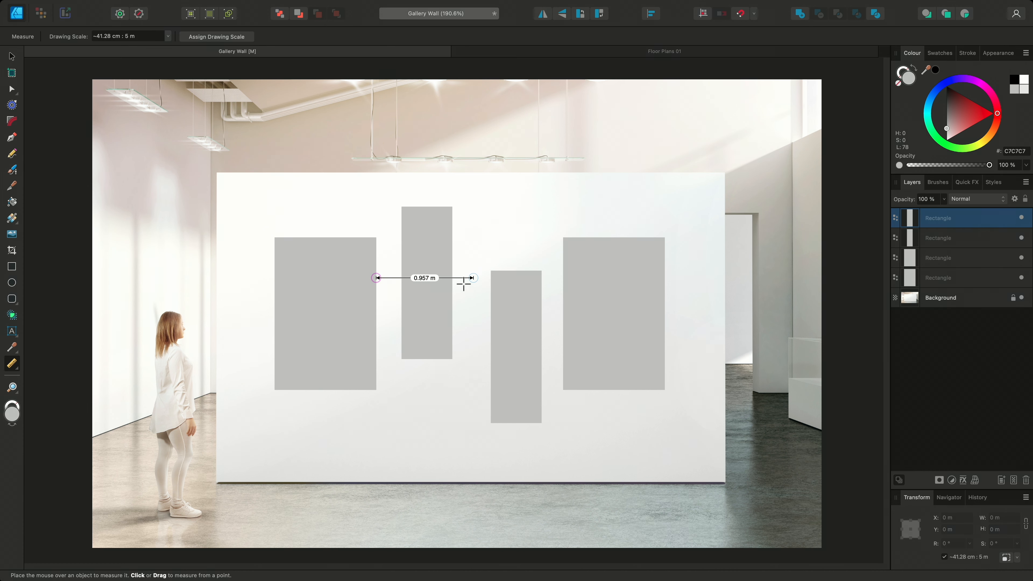
pyautogui.moveTo(376, 237); pyautogui.dragTo(491, 271)
pyautogui.press('shift')
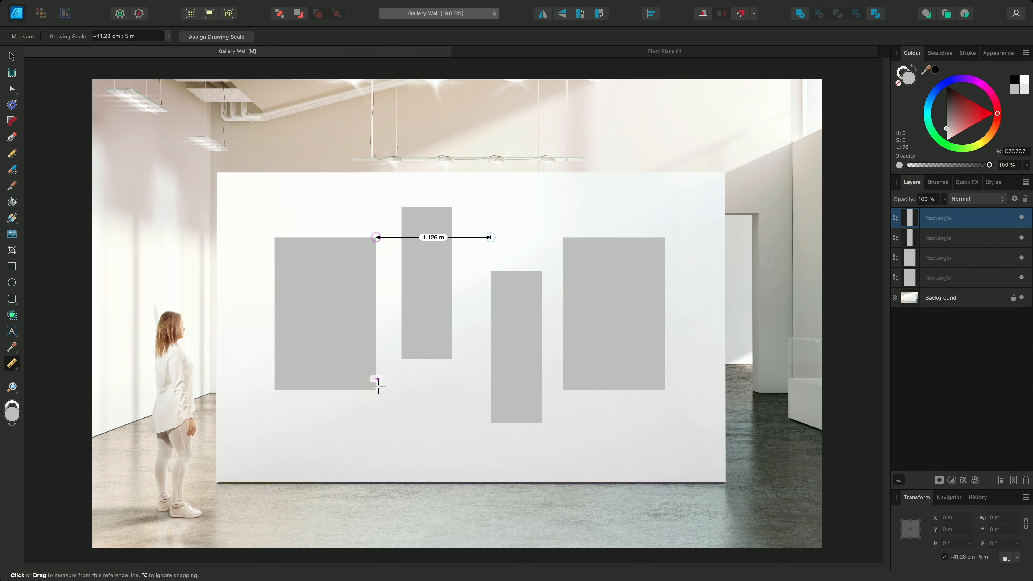
# Measure the vertical offset between the left large and upper narrow rectangles' bottoms, and the horizontal distance to the lower narrow one's far edge
pyautogui.moveTo(377, 388); pyautogui.dragTo(401, 356)
pyautogui.press('shift')
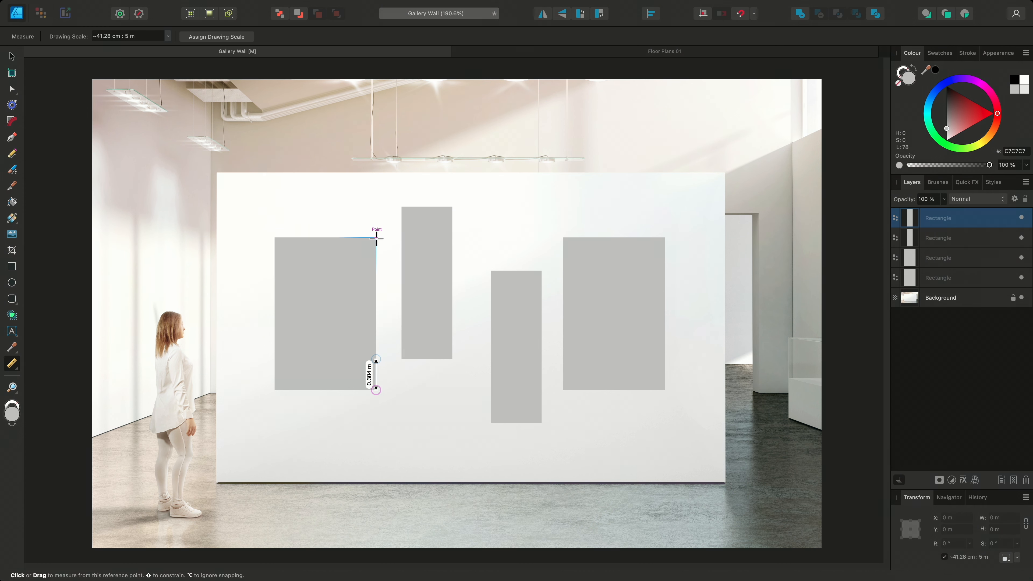
pyautogui.moveTo(376, 238); pyautogui.dragTo(543, 271)
pyautogui.press('Right')
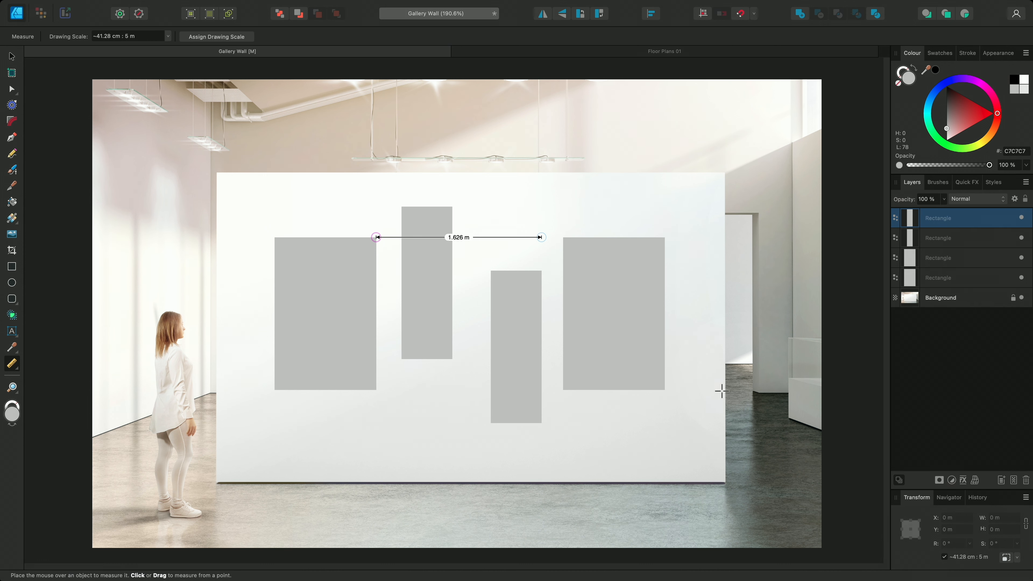
# Switch the drawing scale for the transform values off and back on
pyautogui.click(945, 559)
pyautogui.click(945, 557)
# In the Floor Plans 01 document, measure the kitchen hob's width and assign a drawing scale that makes it read 60 cm
pyautogui.click(680, 55)
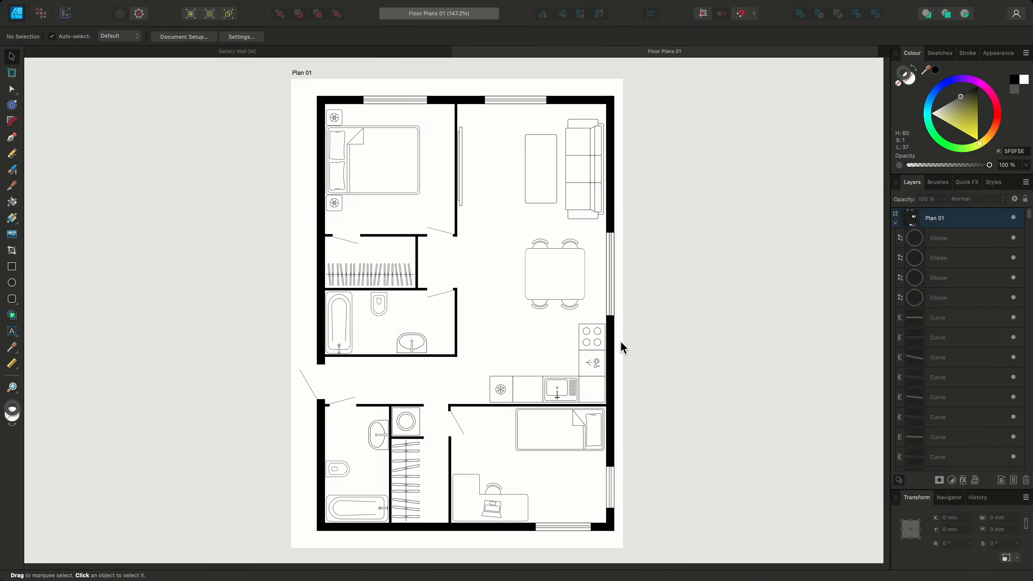
pyautogui.scroll(5, 608, 346)
pyautogui.scroll(5, 605, 342)
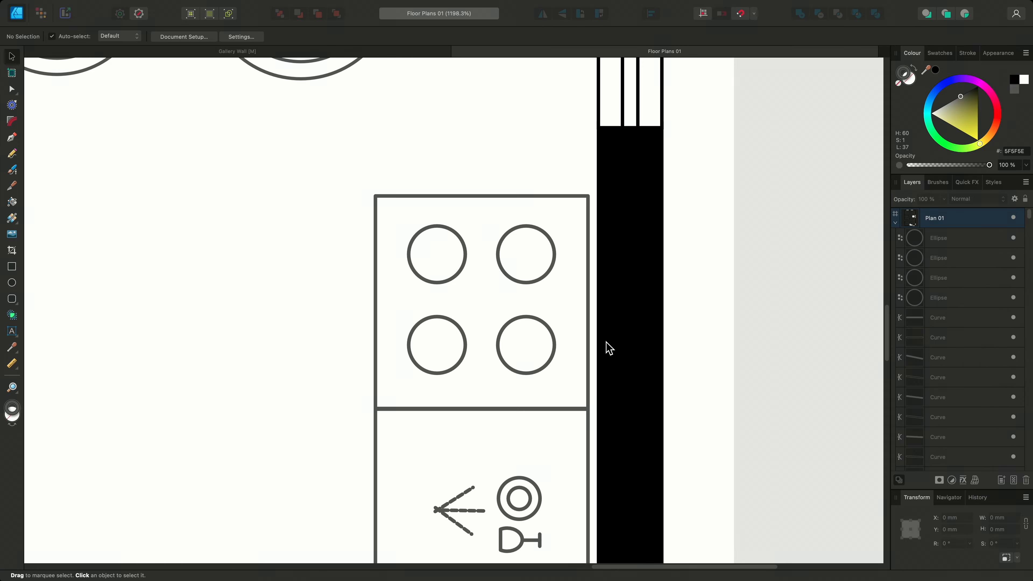
pyautogui.click(12, 364)
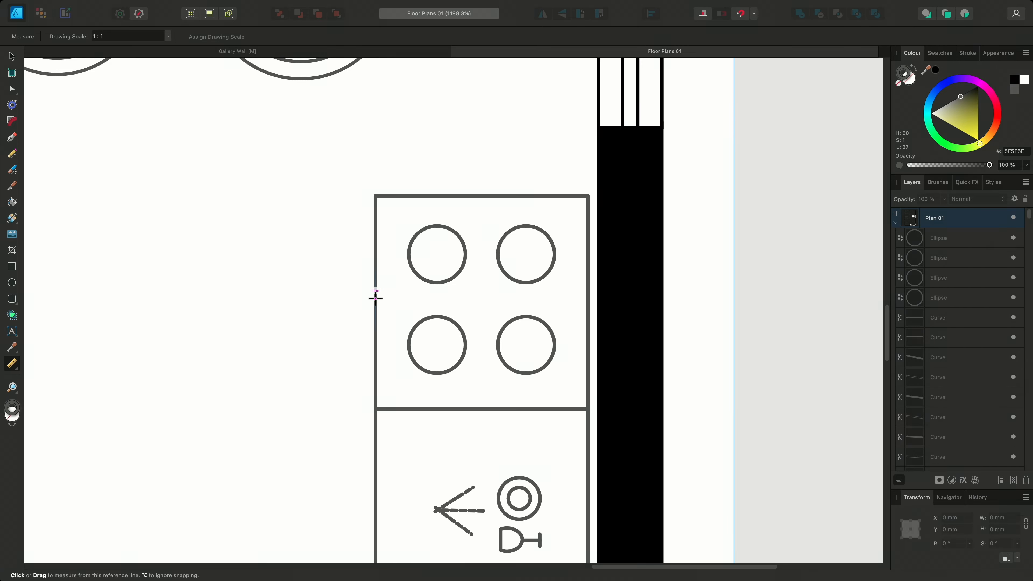
pyautogui.moveTo(375, 298); pyautogui.dragTo(588, 300)
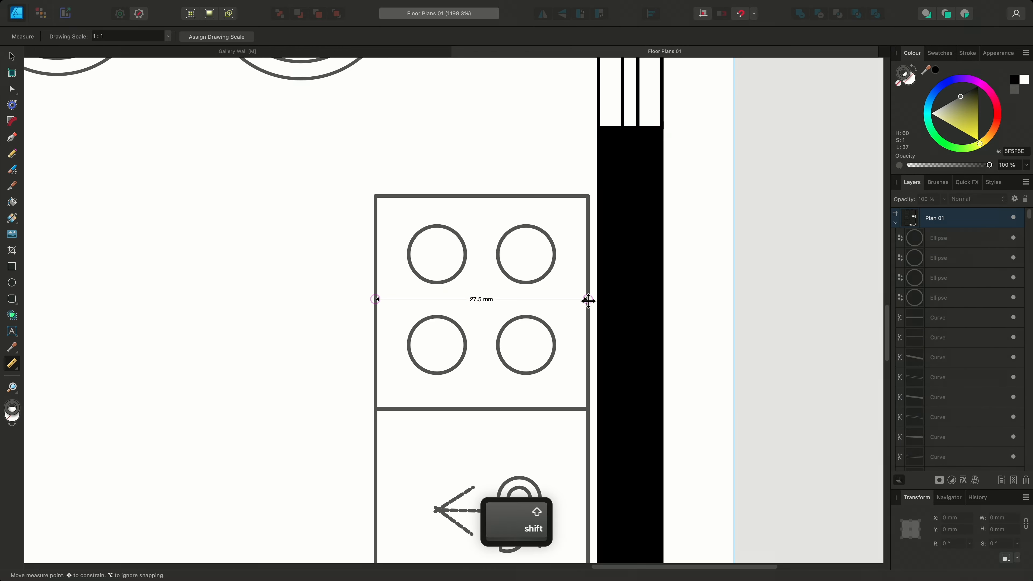
pyautogui.click(251, 37)
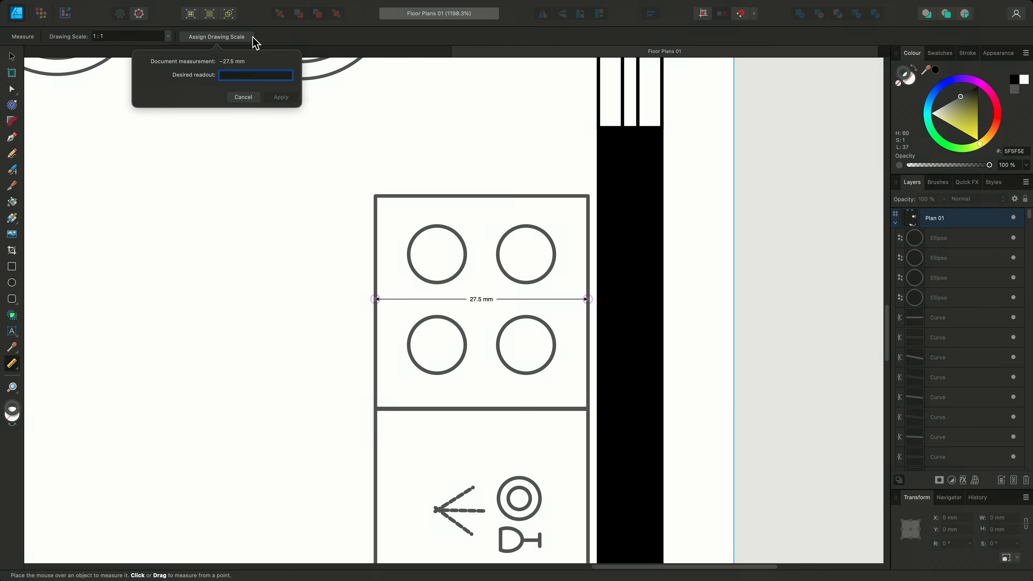
pyautogui.write('60cm')
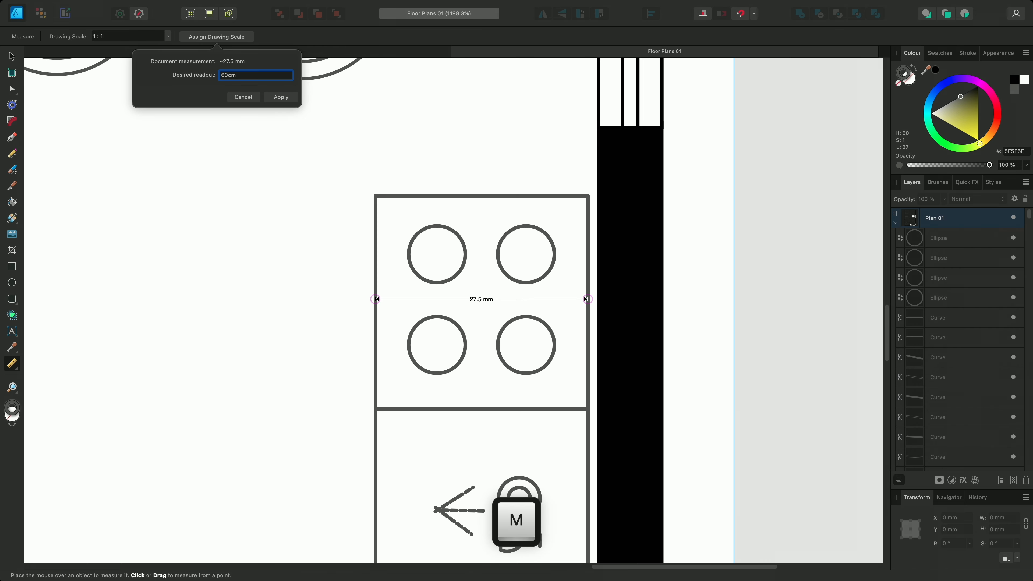
pyautogui.press('Return')
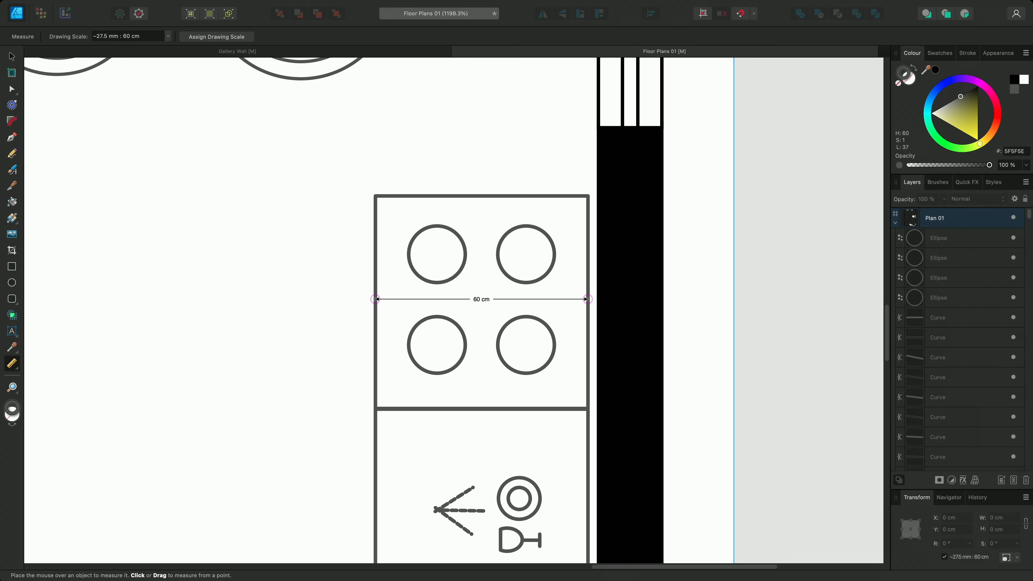
# Select the hob outline with its four burners and inspect their perimeter and enclosed areas with the Area Tool
pyautogui.press('v')
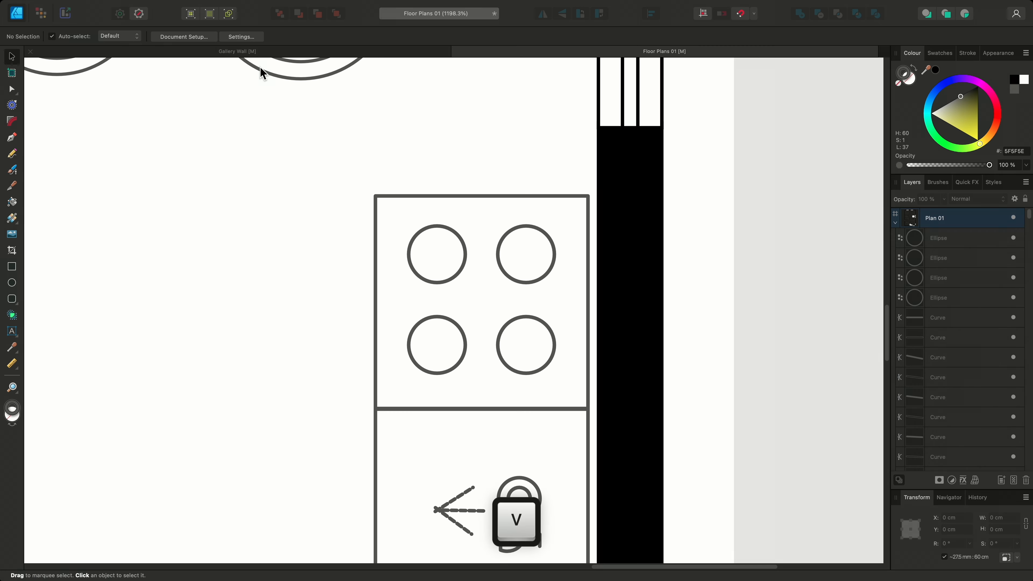
pyautogui.moveTo(339, 166); pyautogui.dragTo(616, 422)
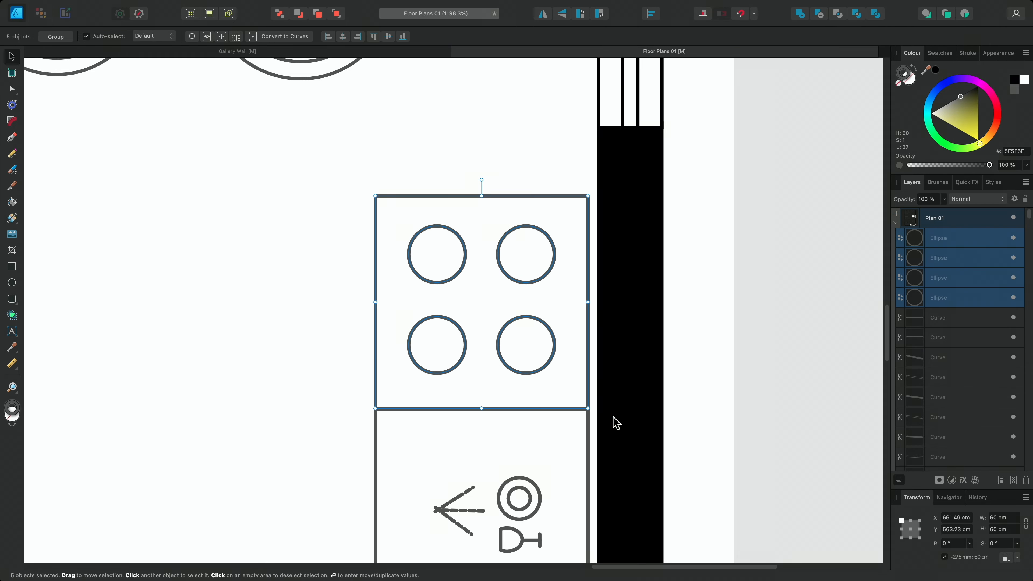
pyautogui.click(12, 363)
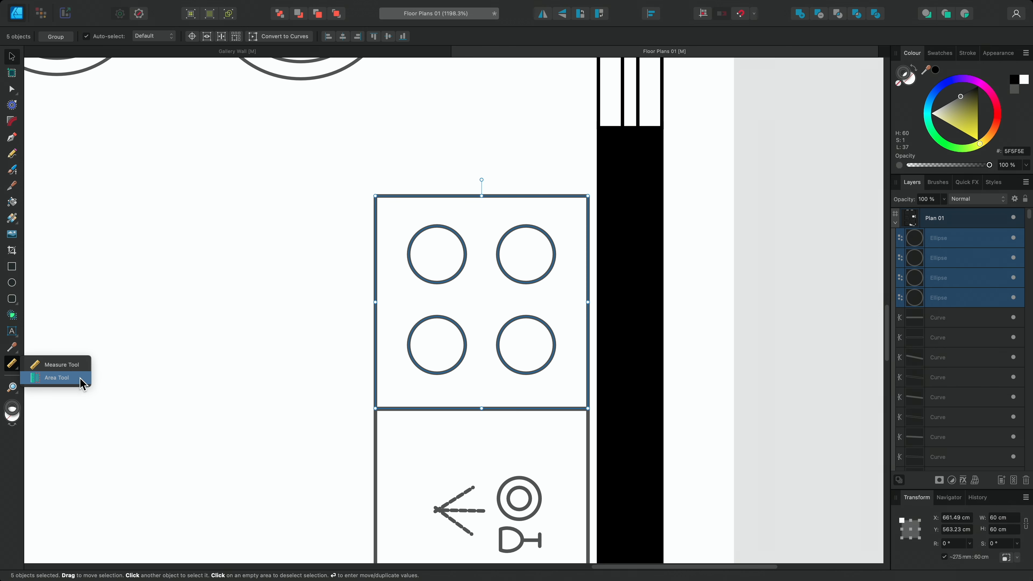
pyautogui.click(82, 384)
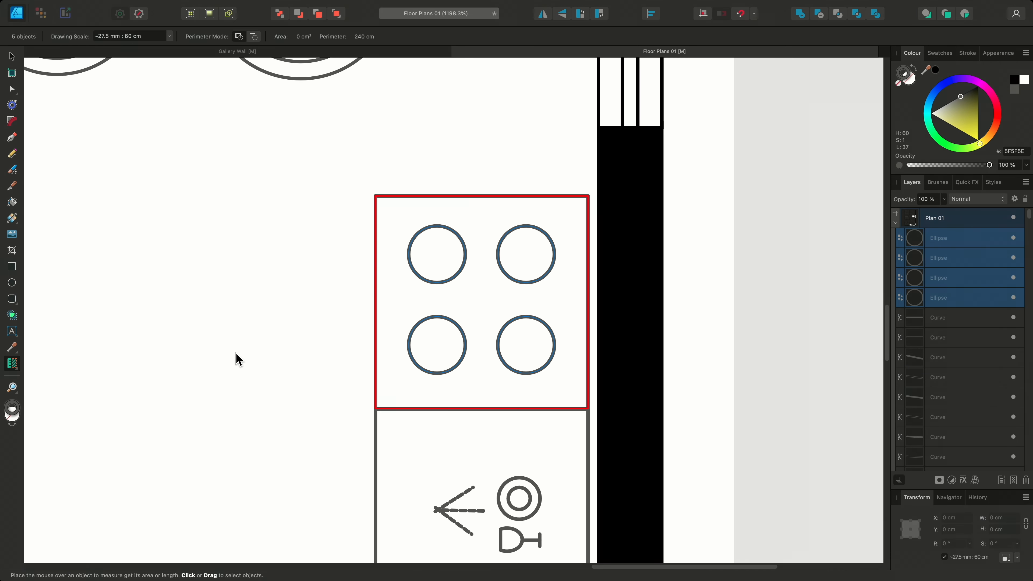
pyautogui.click(374, 305)
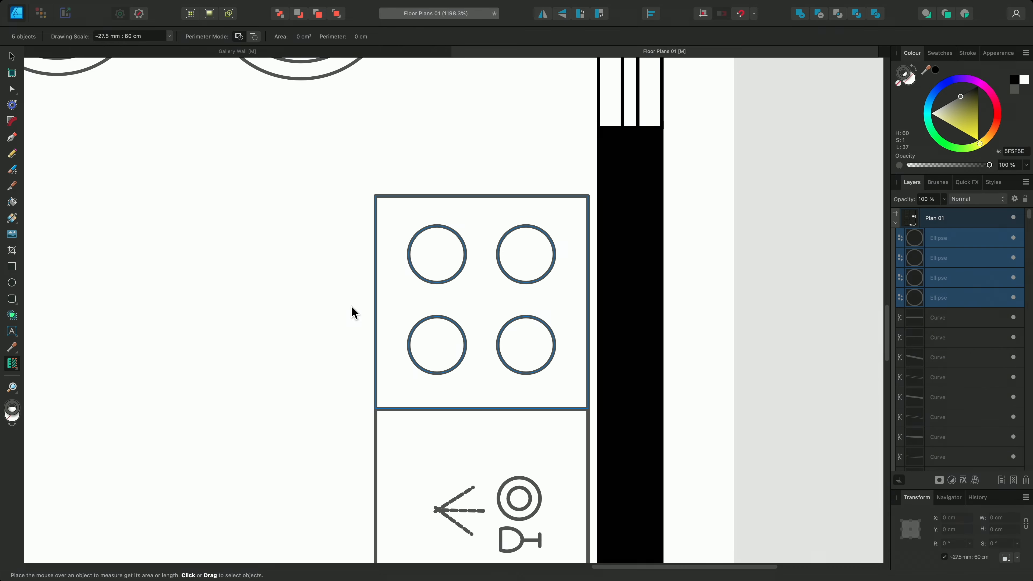
pyautogui.moveTo(377, 299)
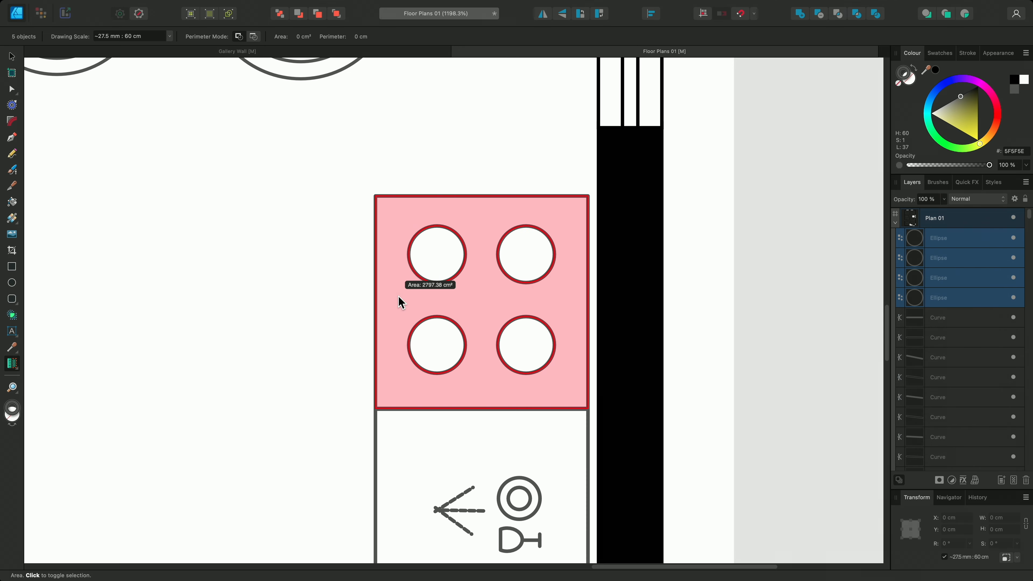
pyautogui.moveTo(426, 259)
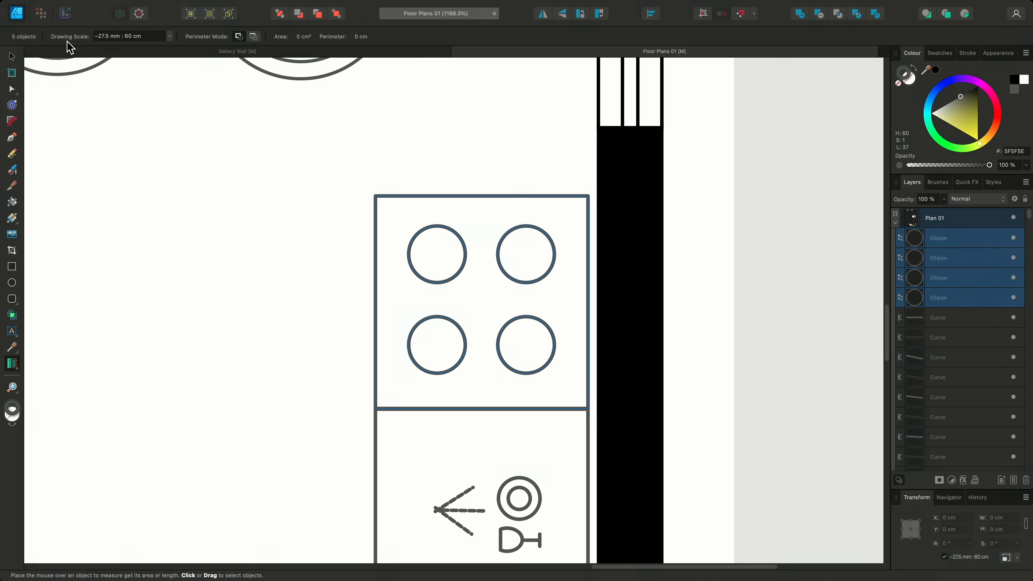
pyautogui.click(171, 37)
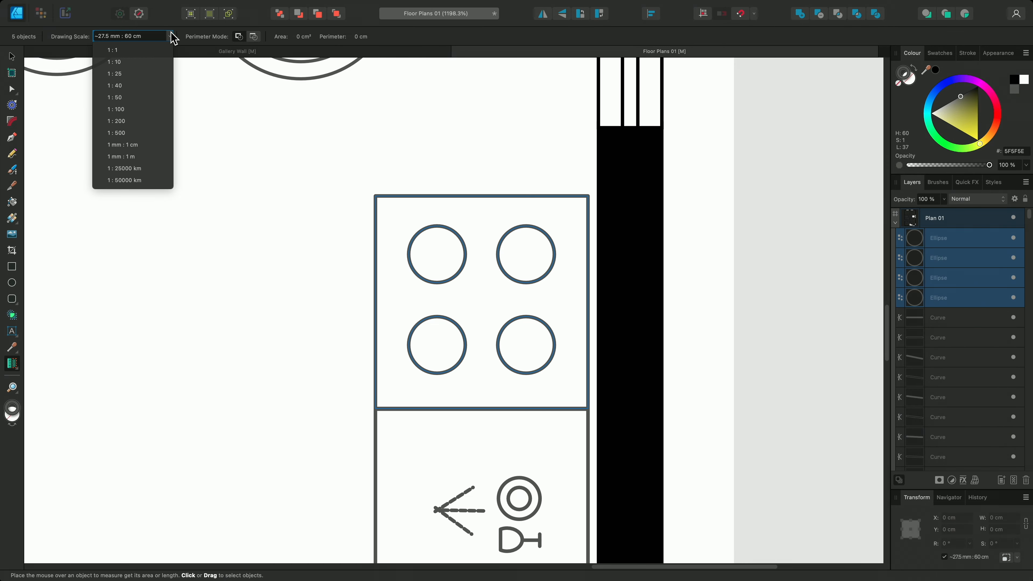
pyautogui.click(171, 36)
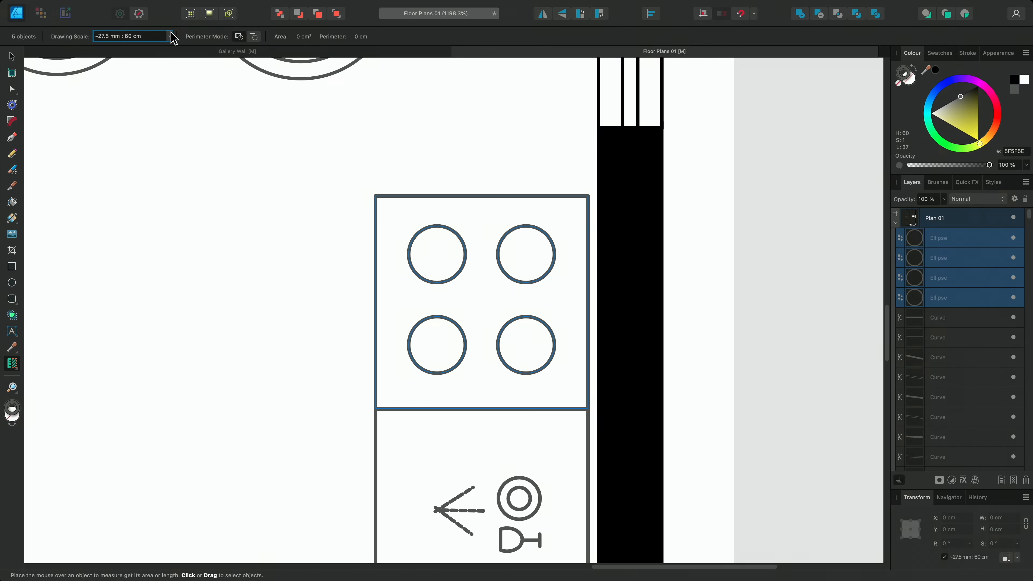
pyautogui.click(253, 37)
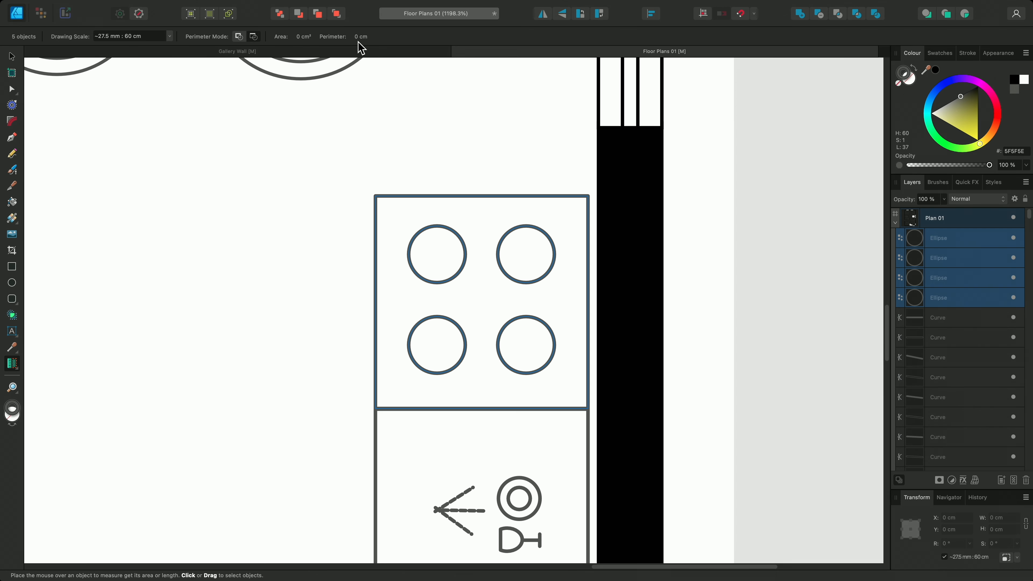
# Measure the combined perimeter of the hob's left and top edges, and remove the left edge from the total
pyautogui.click(375, 214)
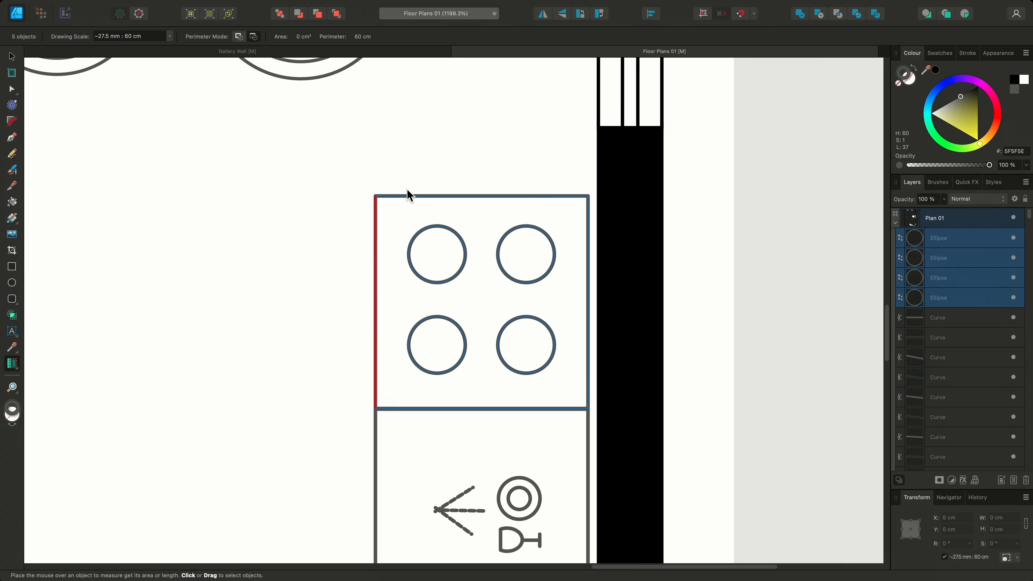
pyautogui.click(409, 196)
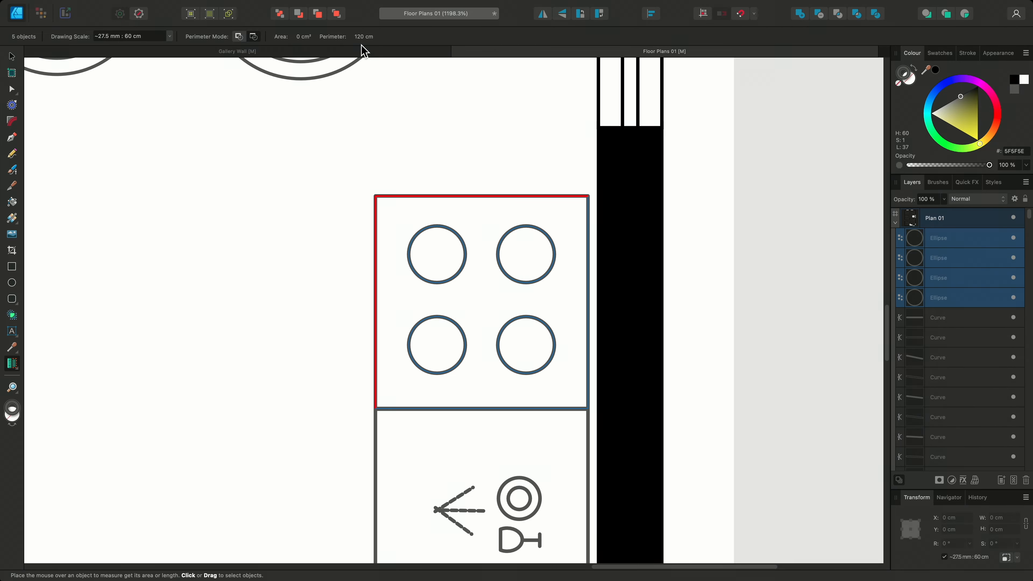
pyautogui.click(374, 216)
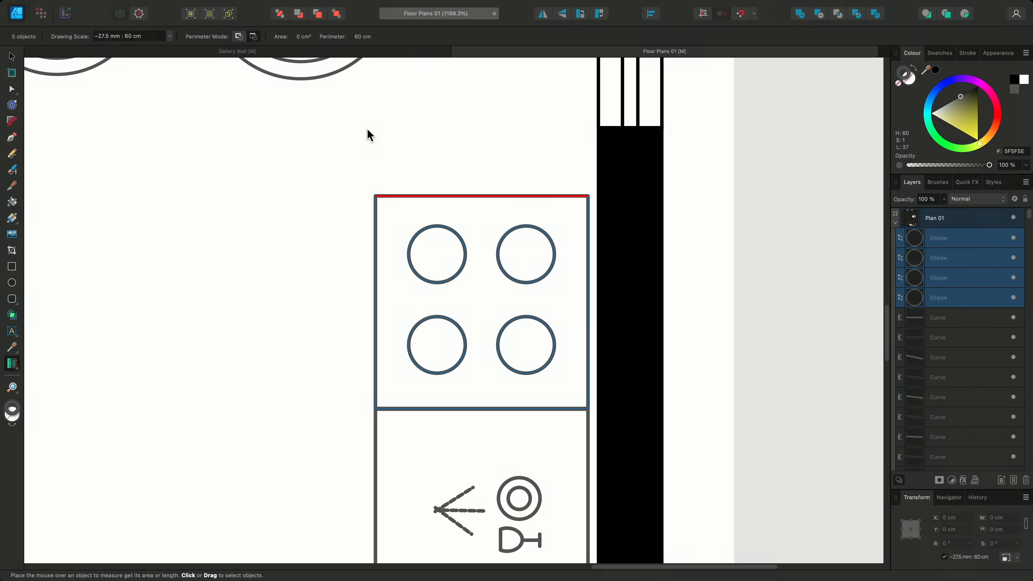
# Measure the hob's total area by adding the surface around the burners and all four burner circles
pyautogui.click(396, 215)
pyautogui.click(436, 249)
pyautogui.click(513, 253)
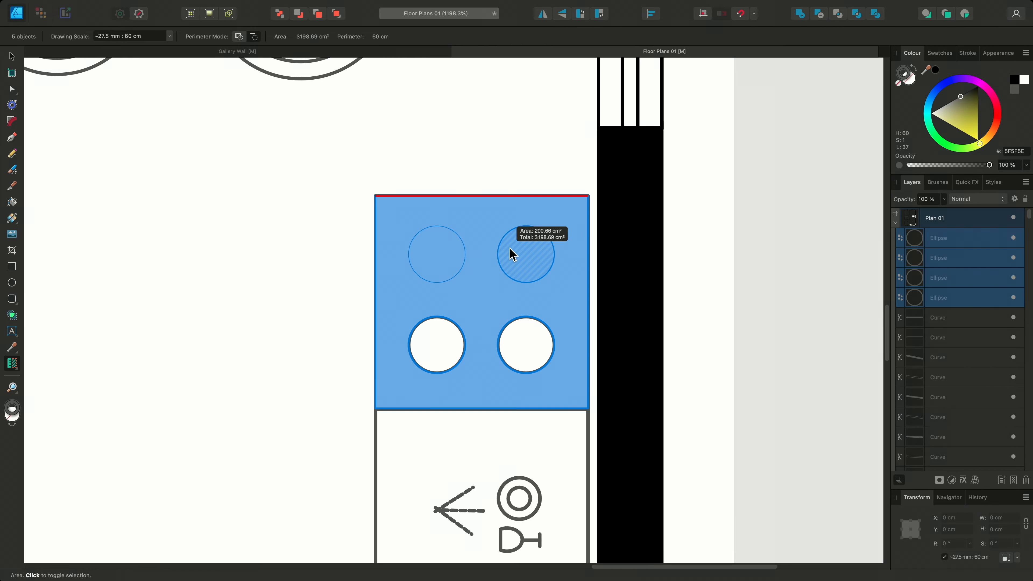
pyautogui.click(519, 328)
pyautogui.click(454, 335)
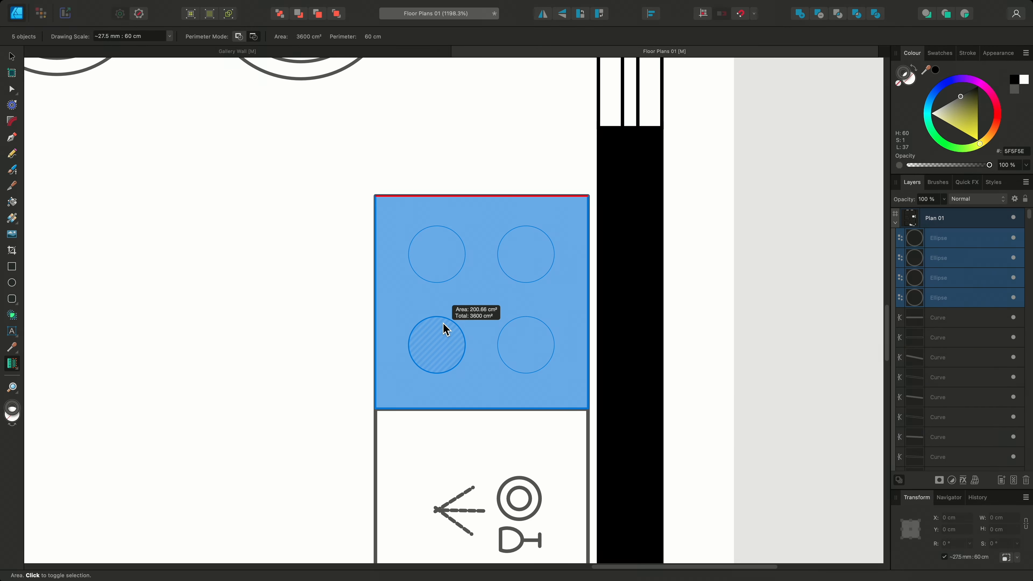